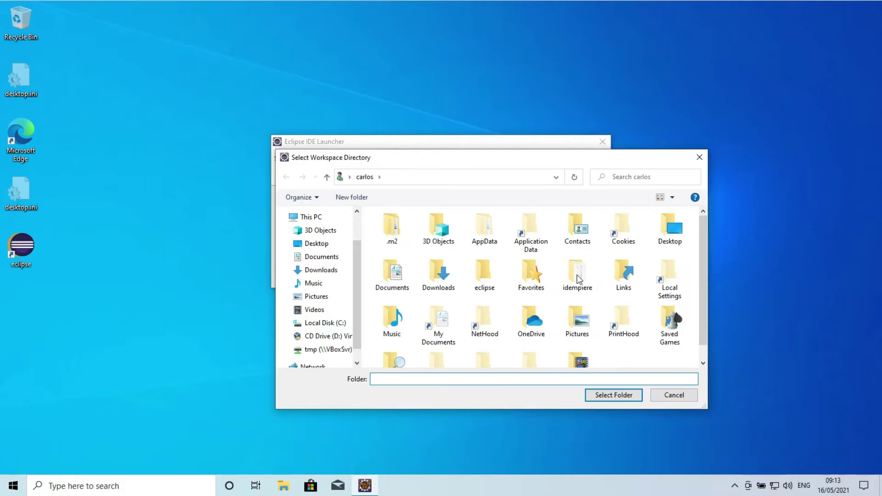
# Launch Eclipse with the idempiere folder in the user's home directory as workspace and maximize its window
pyautogui.doubleClick(577, 276)
pyautogui.click(442, 177)
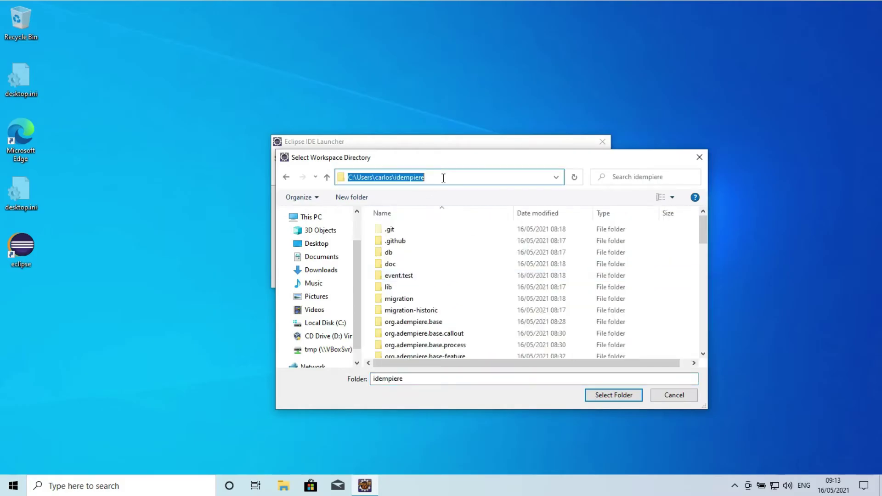
pyautogui.click(616, 395)
pyautogui.click(530, 274)
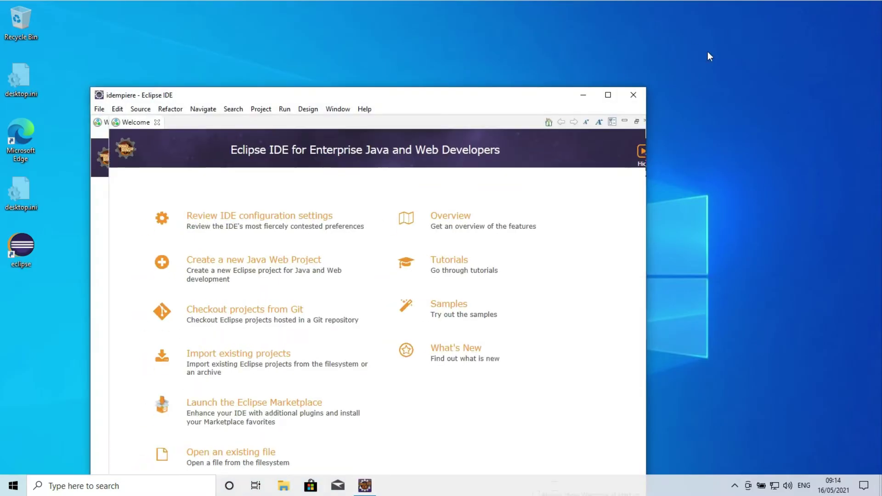
pyautogui.click(610, 95)
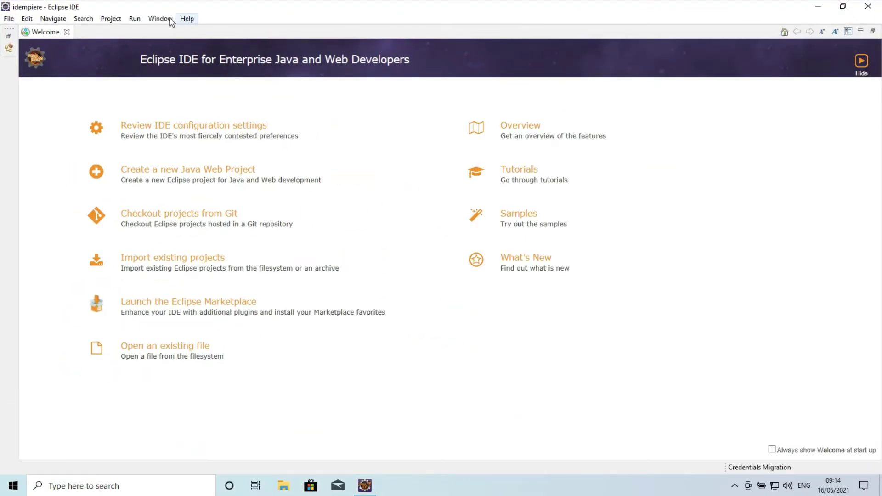
# Open the m2e connector catalog from the Maven Discovery preferences and choose Tycho Configurator for installation
pyautogui.click(166, 19)
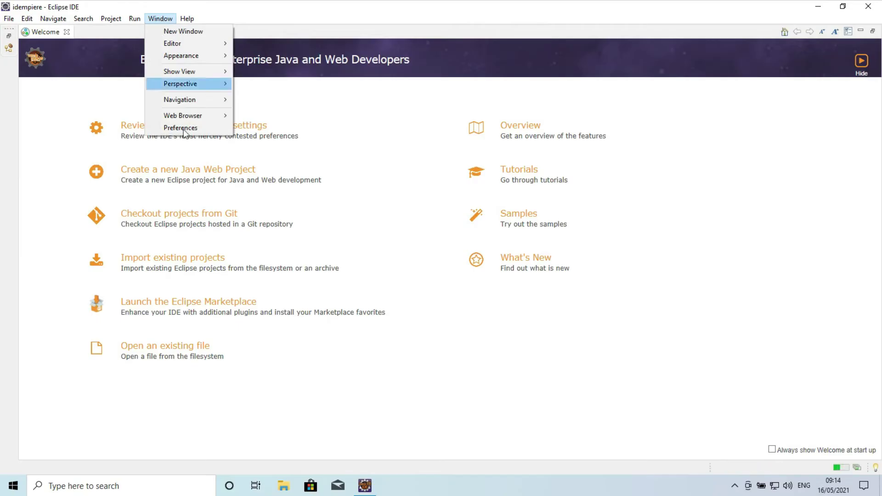
pyautogui.click(184, 129)
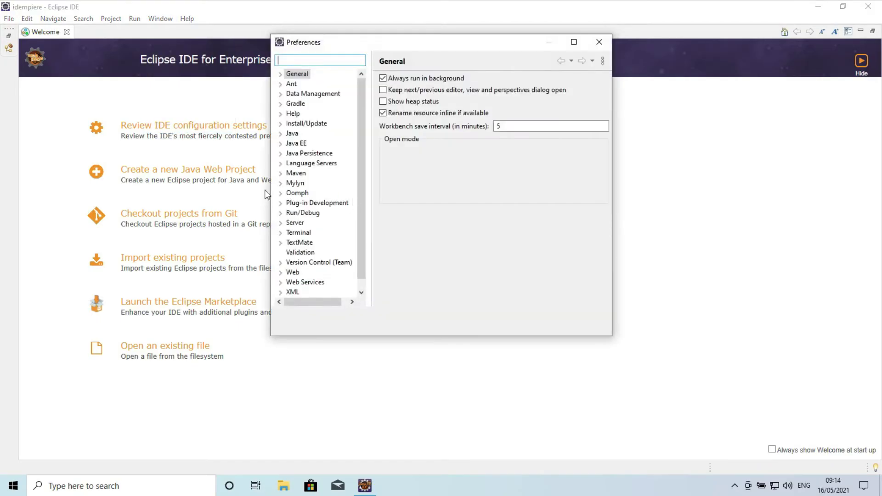
pyautogui.click(281, 174)
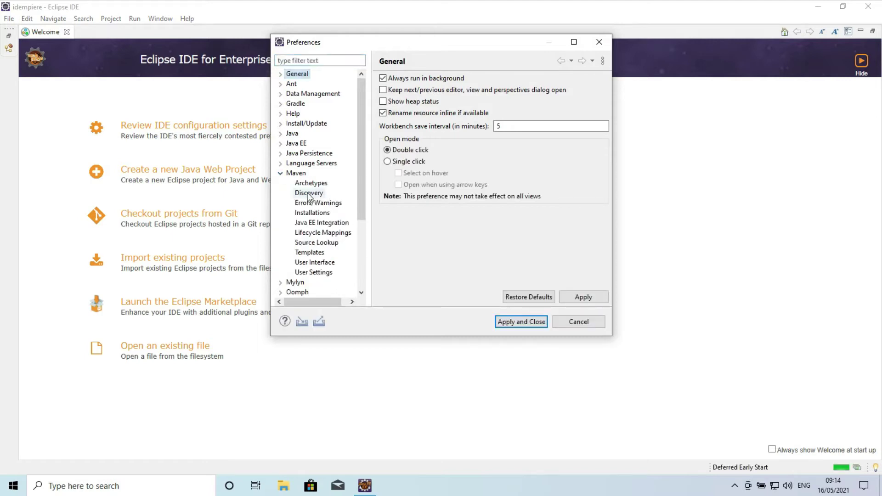
pyautogui.click(309, 193)
pyautogui.click(407, 97)
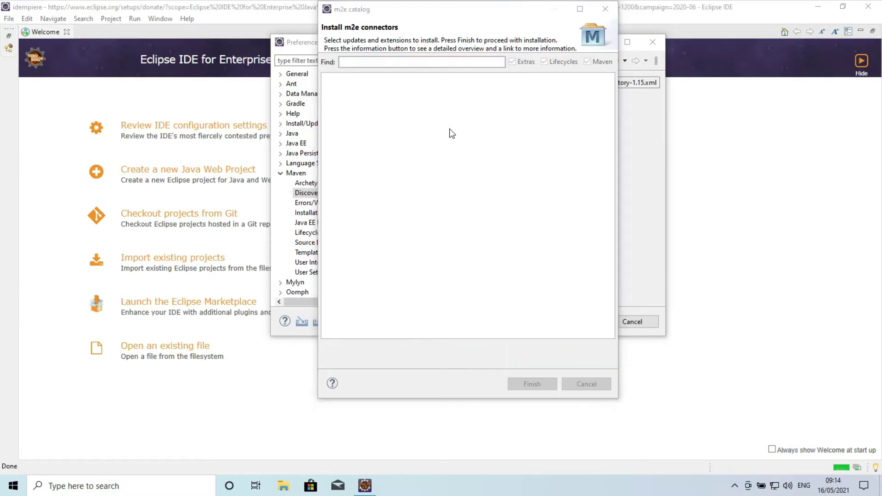
pyautogui.click(586, 211)
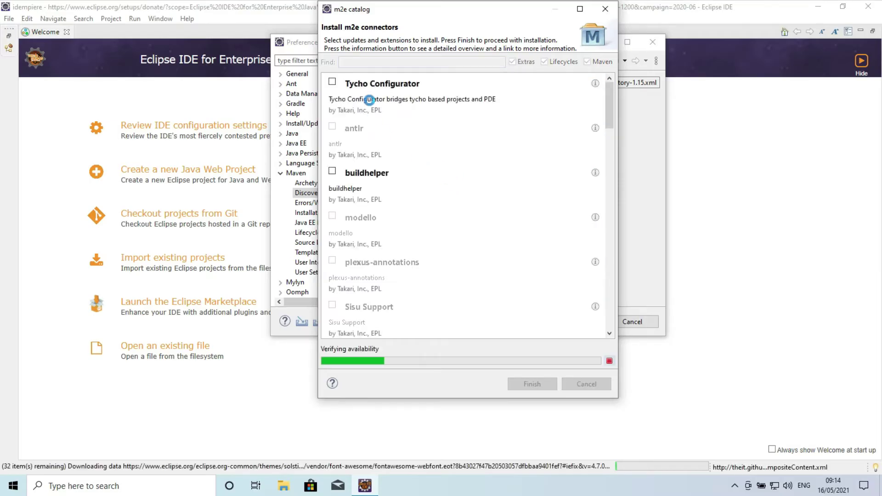
pyautogui.click(333, 83)
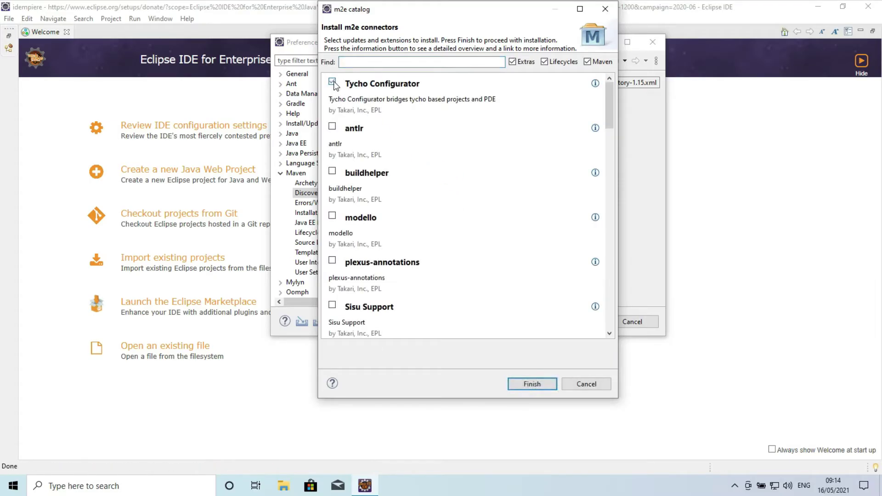
pyautogui.click(532, 385)
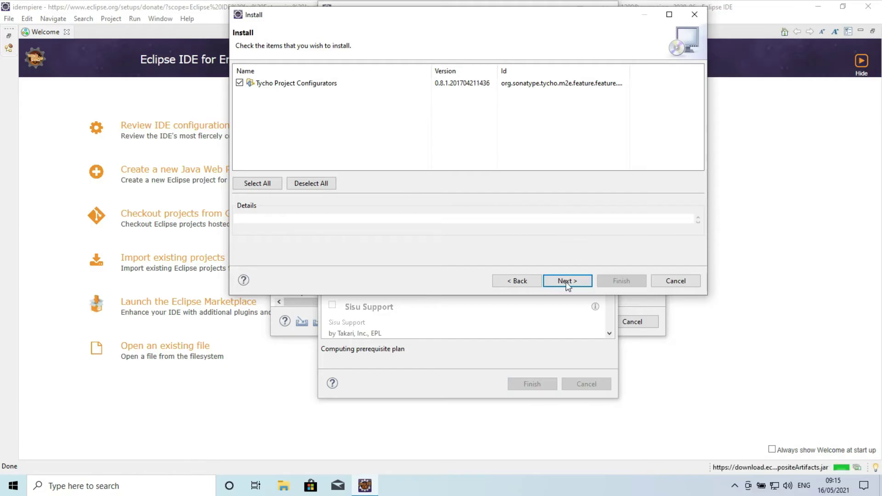
# Install Tycho Project Configurators, accepting the license and the unsigned software, and restart the IDE
pyautogui.click(567, 281)
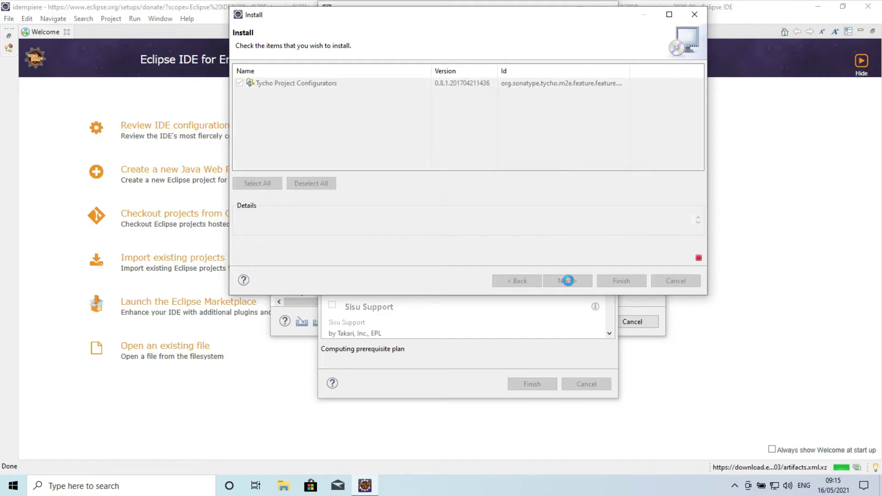
pyautogui.click(568, 281)
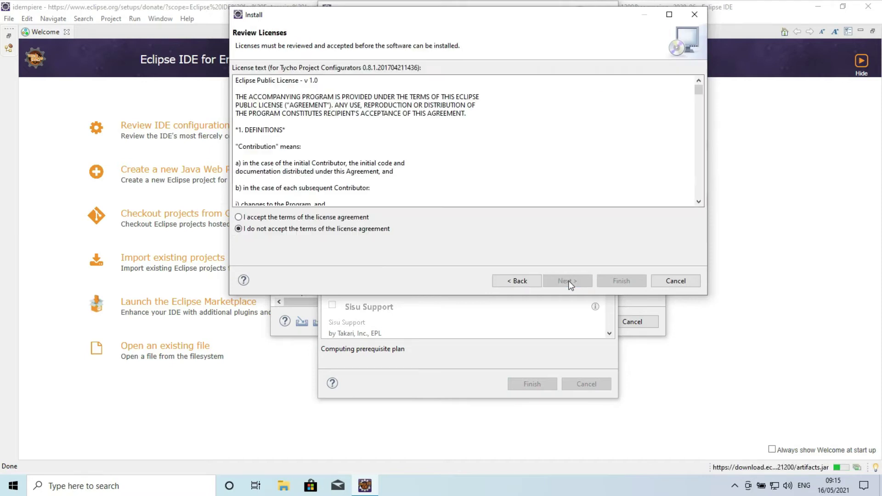
pyautogui.click(286, 218)
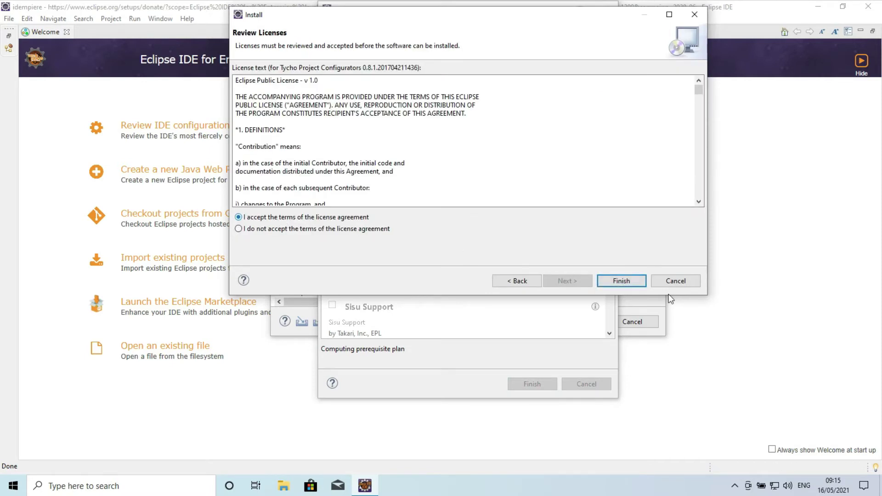
pyautogui.click(621, 281)
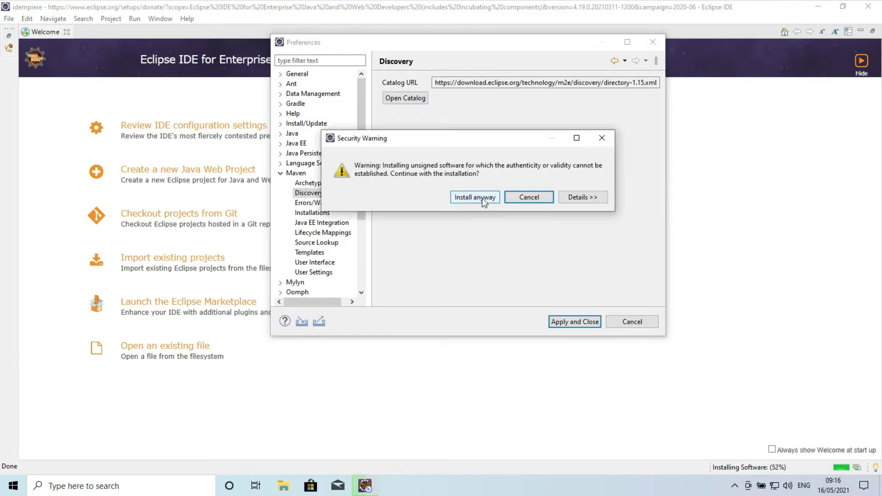
pyautogui.click(481, 198)
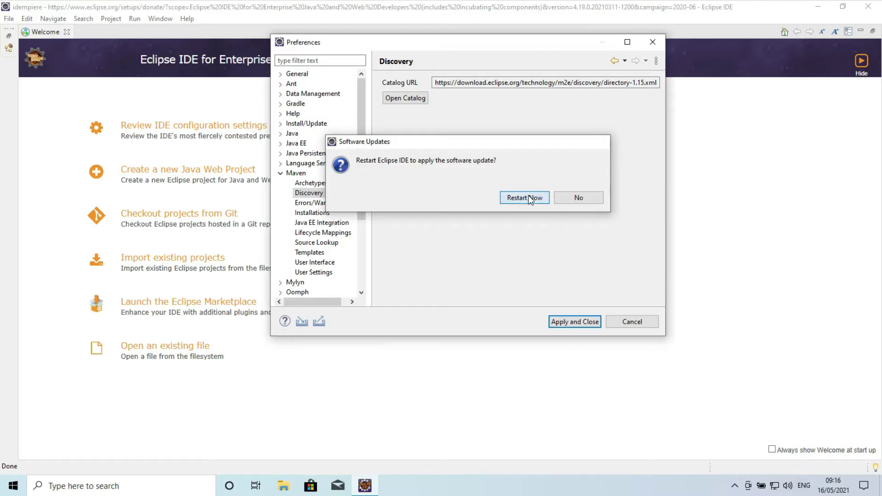
pyautogui.click(525, 198)
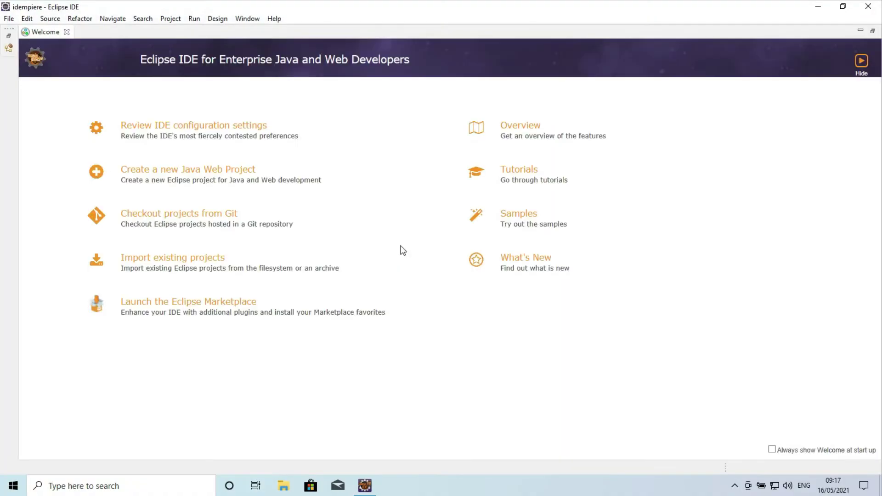
# Hide the Welcome page and open the Java perspective
pyautogui.click(862, 62)
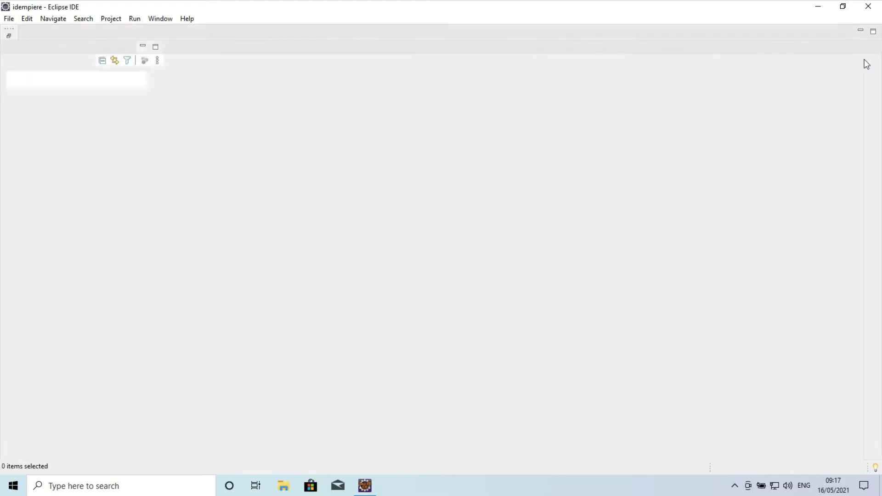
pyautogui.click(856, 32)
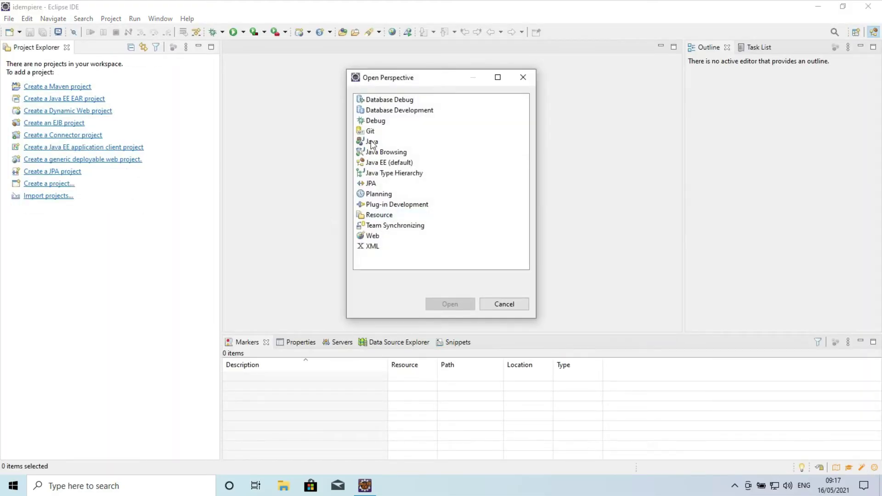
pyautogui.click(372, 143)
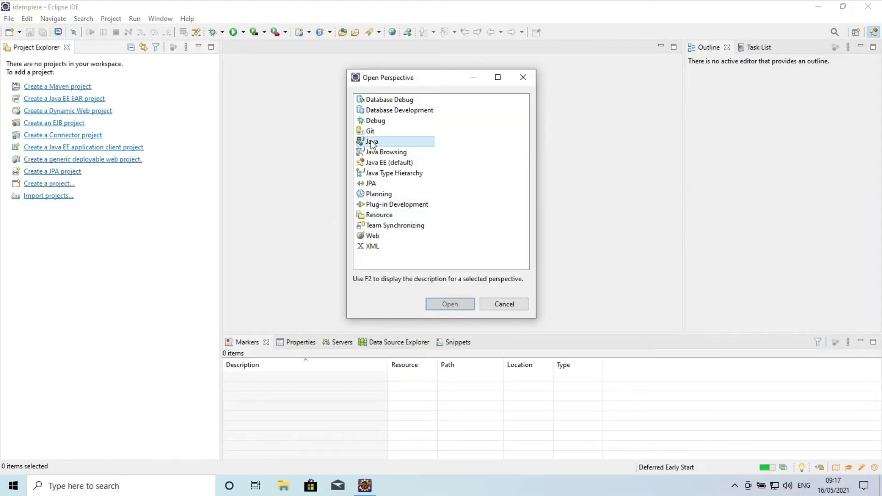
pyautogui.click(450, 304)
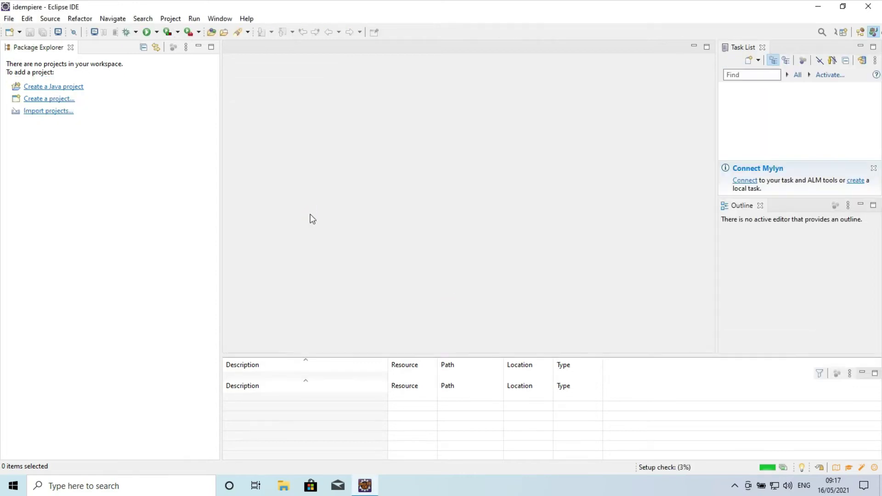
# Set the new text file line delimiter to Unix in the General Workspace preferences and apply it
pyautogui.click(219, 18)
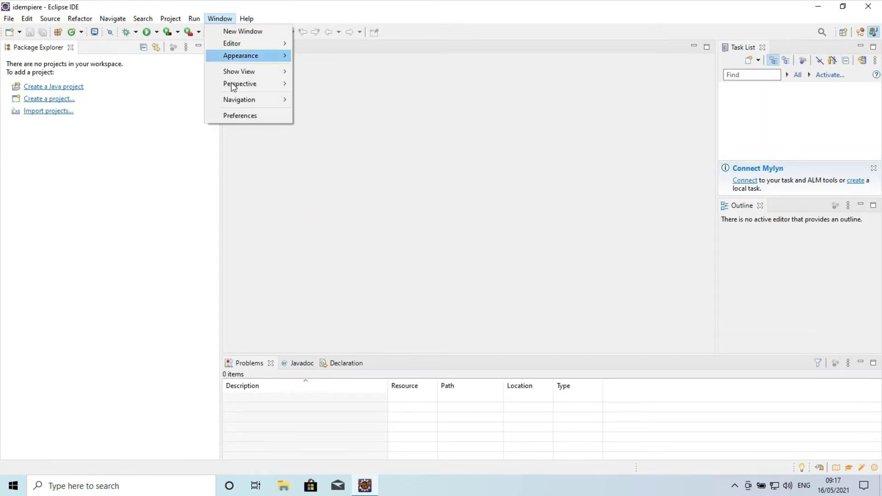
pyautogui.click(243, 117)
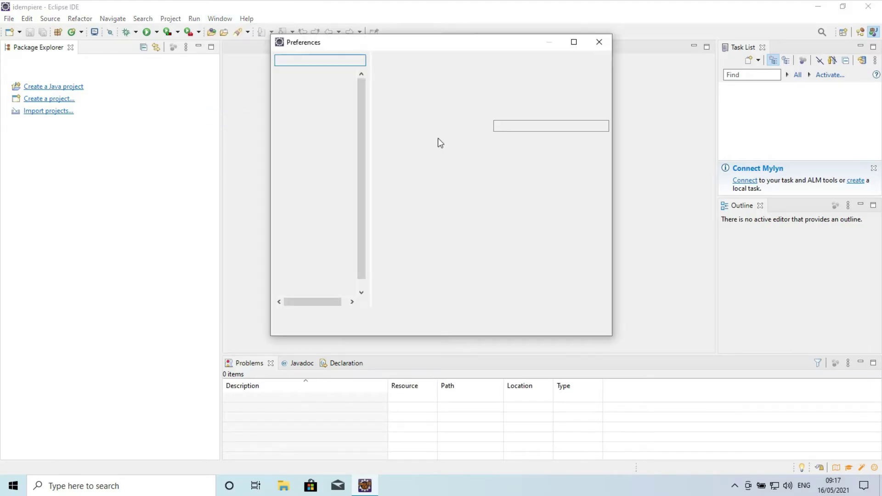
pyautogui.click(280, 74)
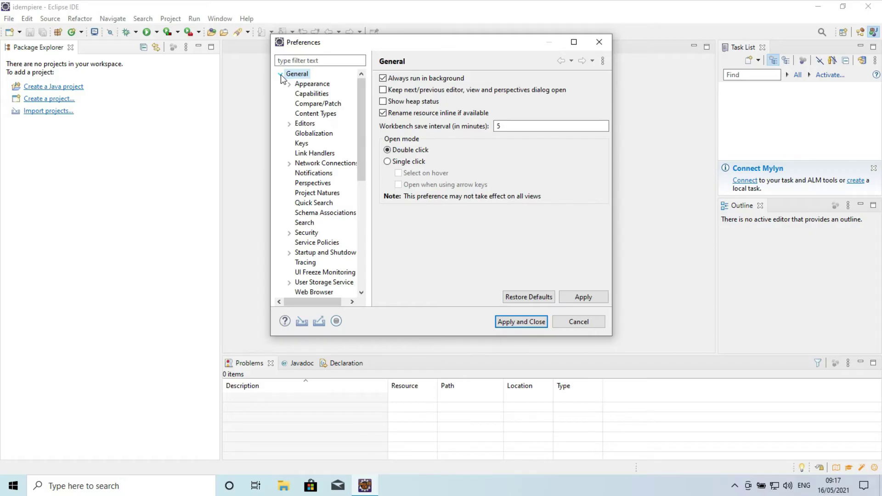
pyautogui.scroll(-1, 317, 255)
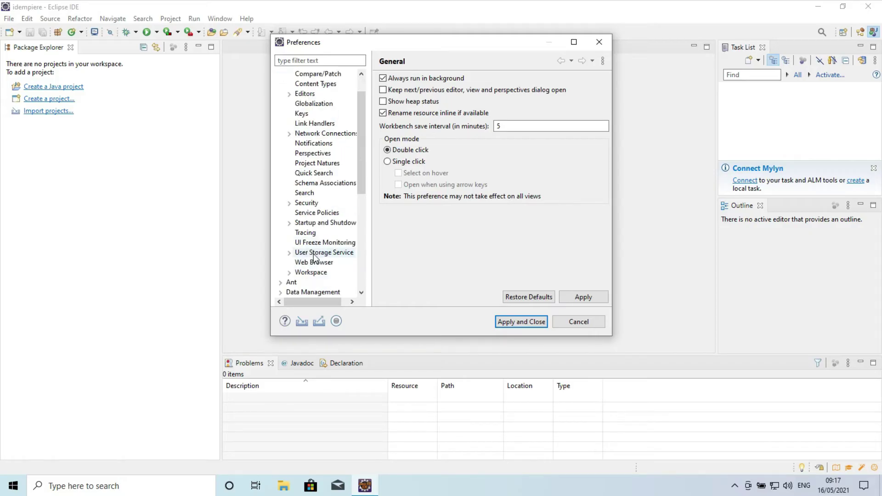
pyautogui.click(312, 272)
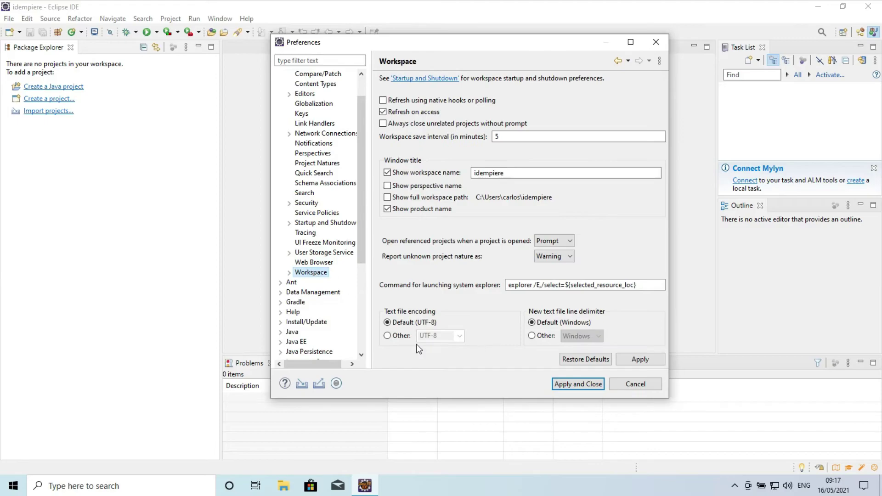
pyautogui.click(533, 336)
pyautogui.click(597, 335)
pyautogui.click(570, 355)
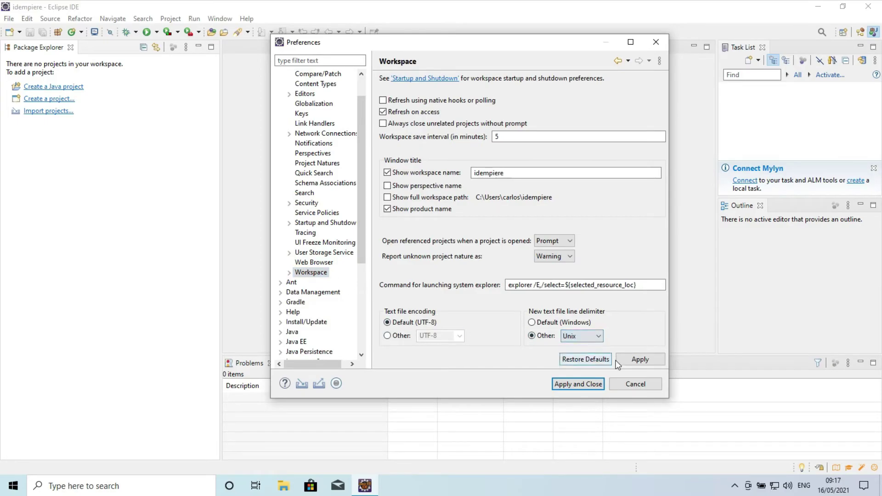
pyautogui.click(640, 360)
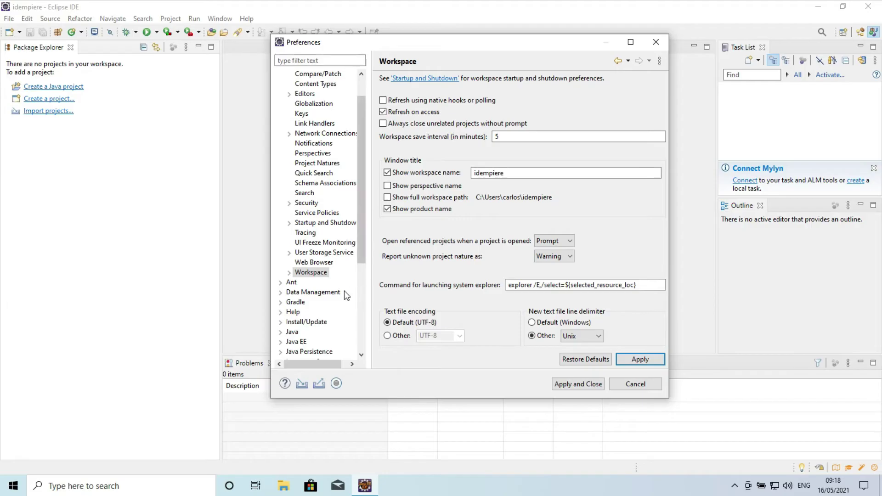
# Set the Java compiler compliance level to 11 in the preferences and apply it
pyautogui.scroll(-2, 325, 281)
pyautogui.click(292, 272)
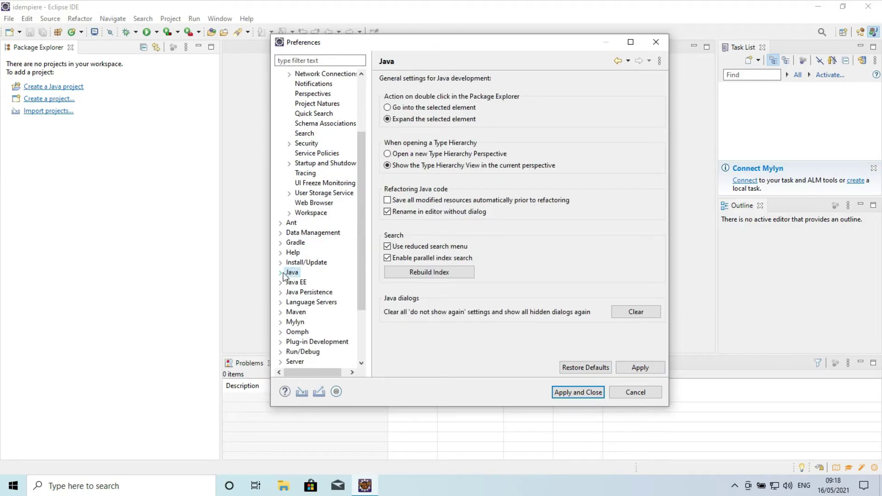
pyautogui.click(281, 273)
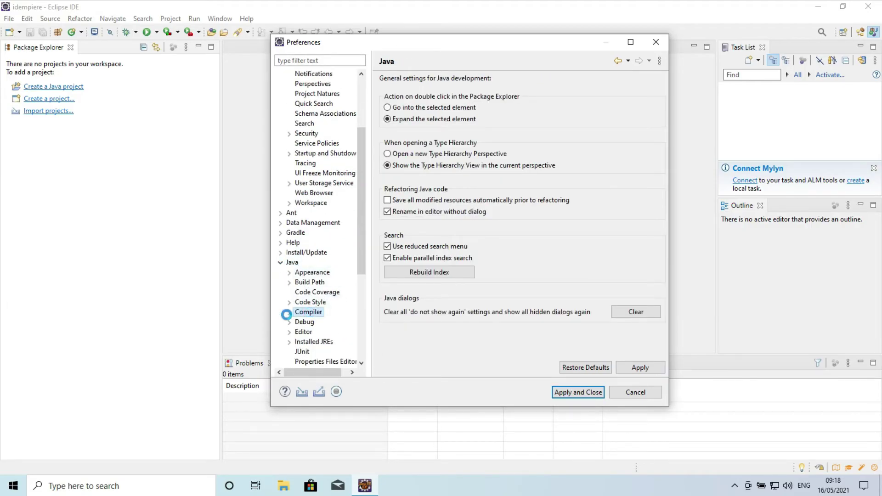
pyautogui.click(294, 312)
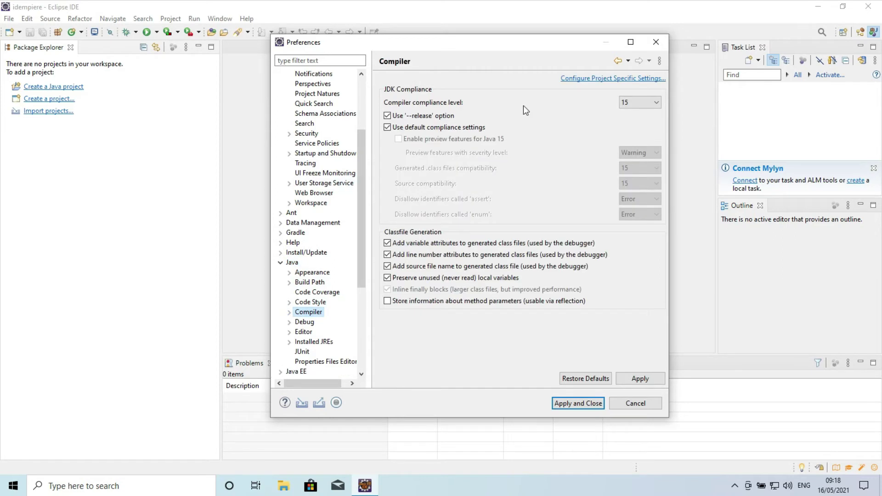
pyautogui.click(640, 102)
pyautogui.click(630, 178)
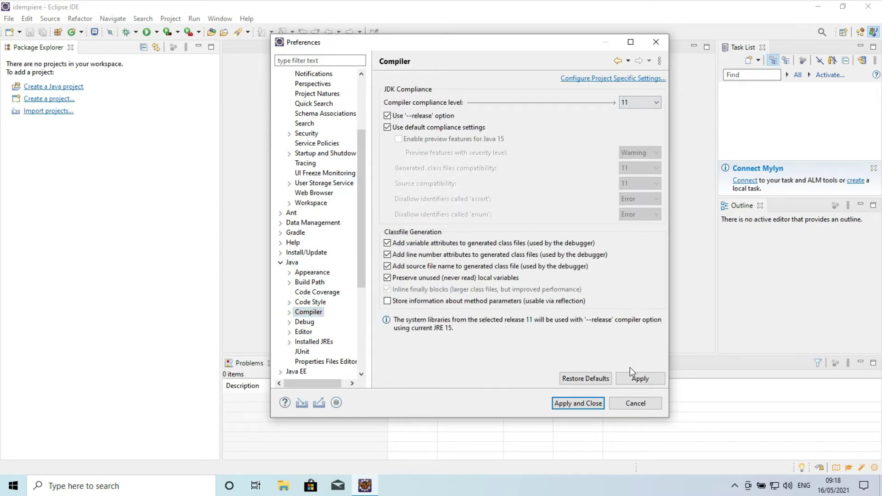
pyautogui.click(642, 380)
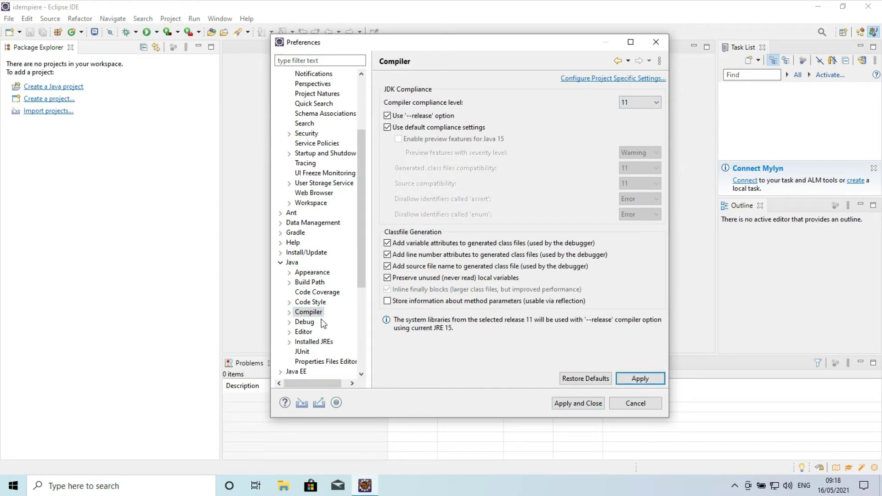
# Add a Standard VM to the installed JREs, using C:\Program Files\Amazon Corretto\jdk11.0.11_9 as its home
pyautogui.click(302, 344)
pyautogui.click(289, 342)
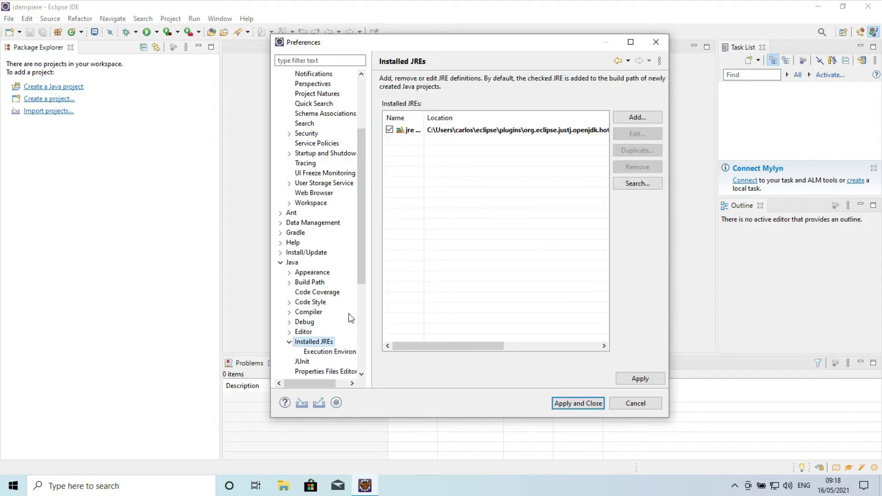
pyautogui.click(640, 119)
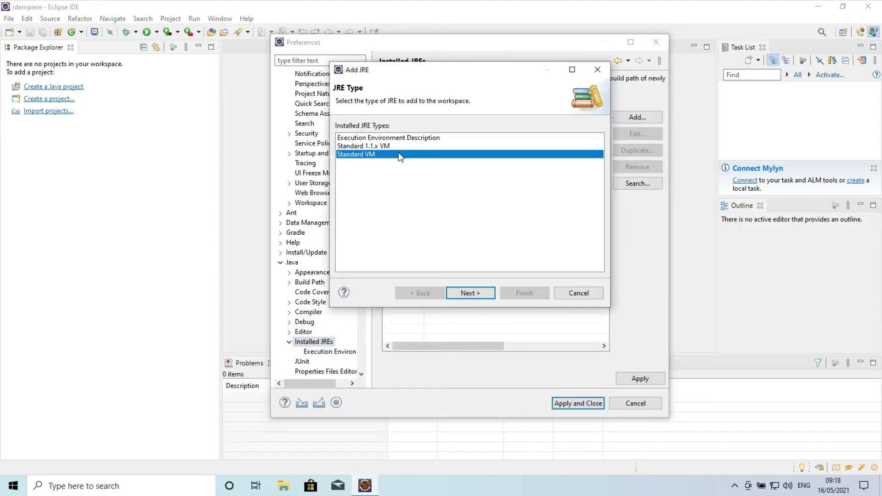
pyautogui.click(473, 294)
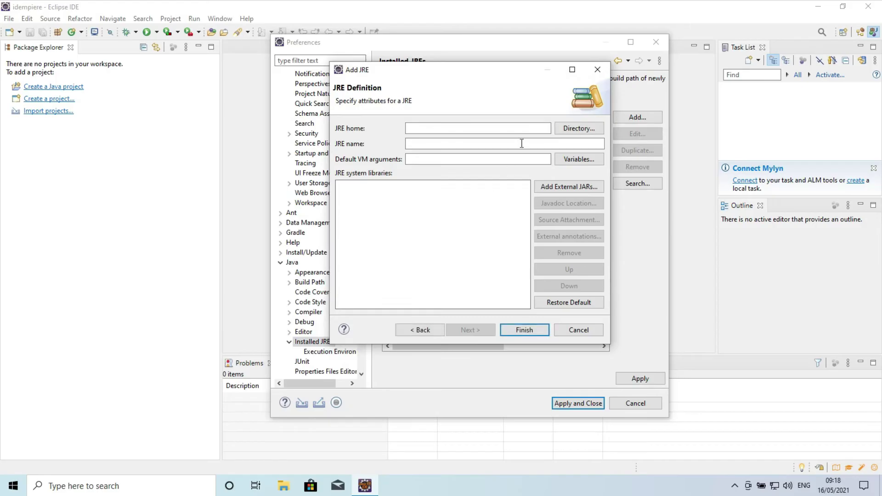
pyautogui.click(578, 126)
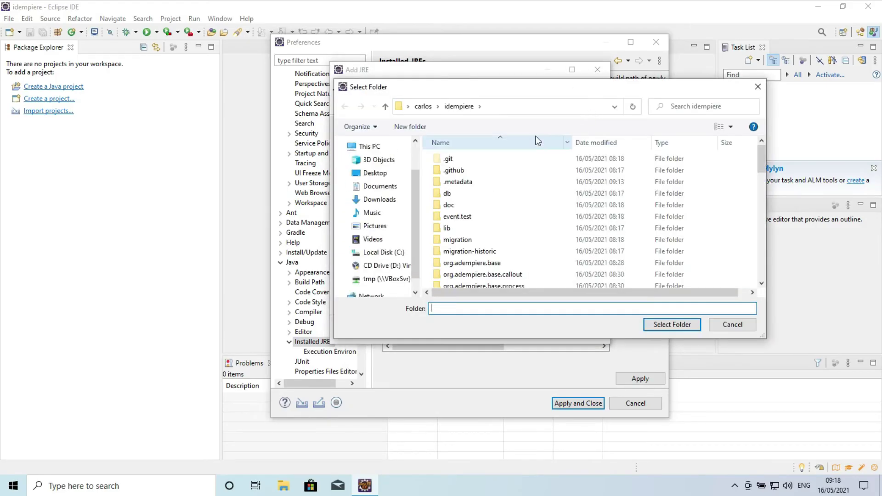
pyautogui.click(384, 255)
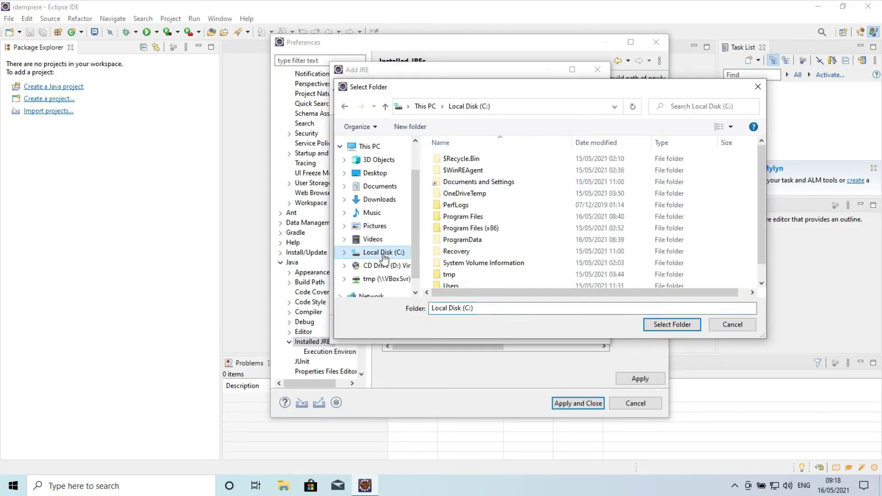
pyautogui.doubleClick(469, 217)
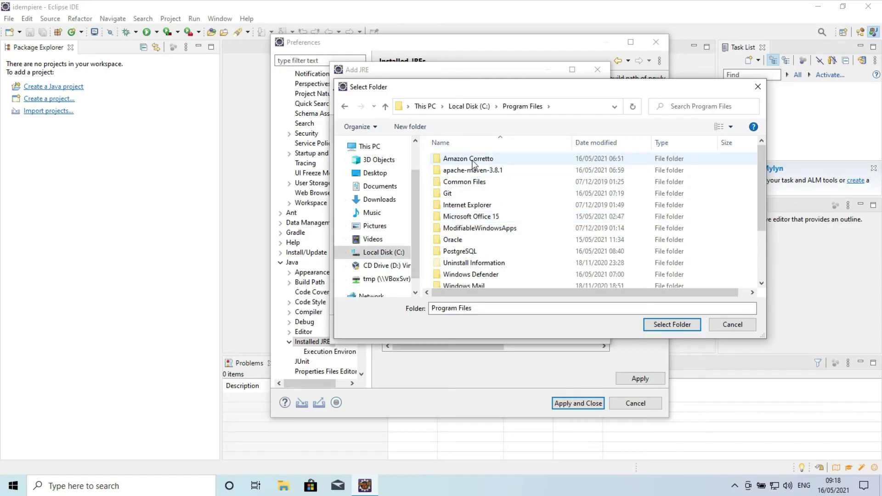
pyautogui.doubleClick(473, 160)
pyautogui.doubleClick(459, 158)
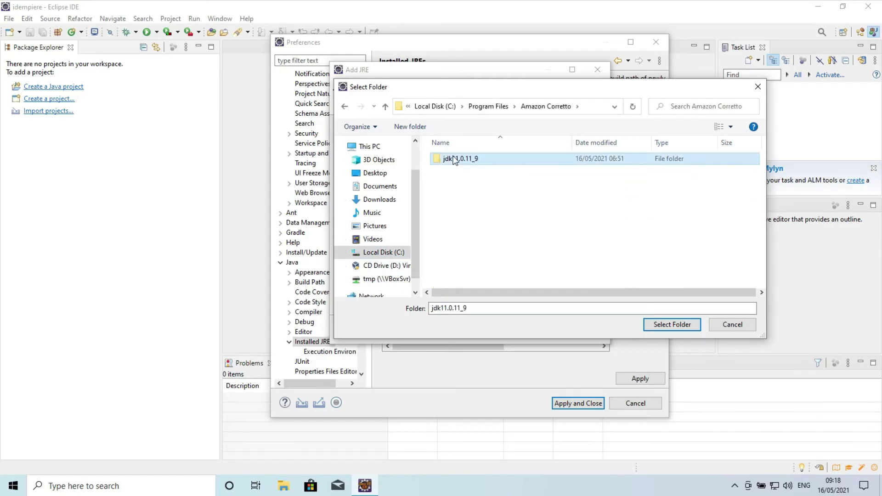
pyautogui.click(672, 324)
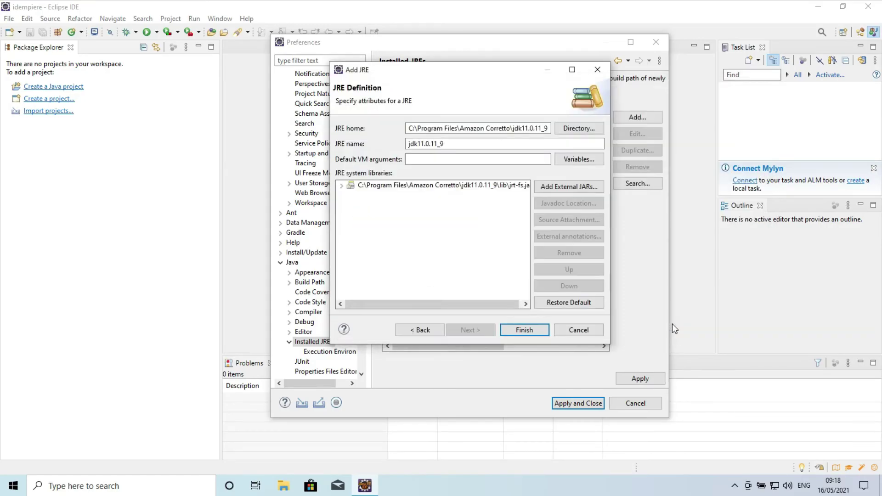
pyautogui.click(524, 330)
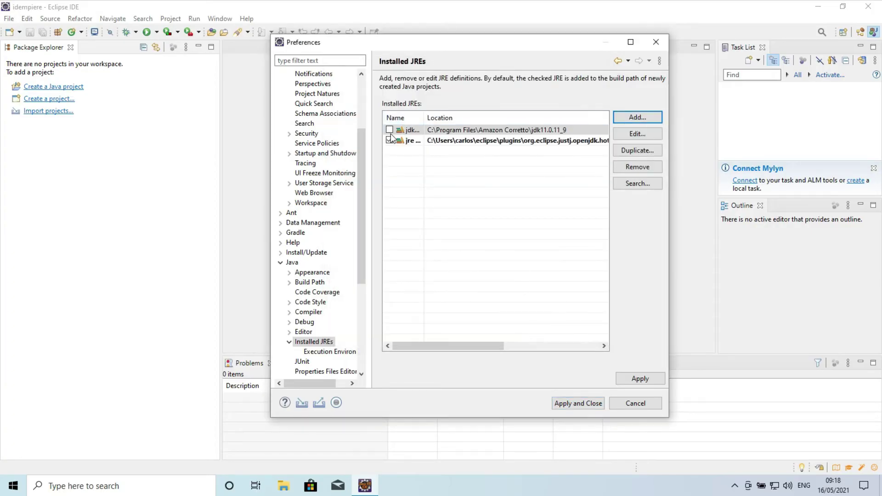
# Make jdk11.0.11_9 the default JRE, apply the change and close the preferences
pyautogui.click(389, 130)
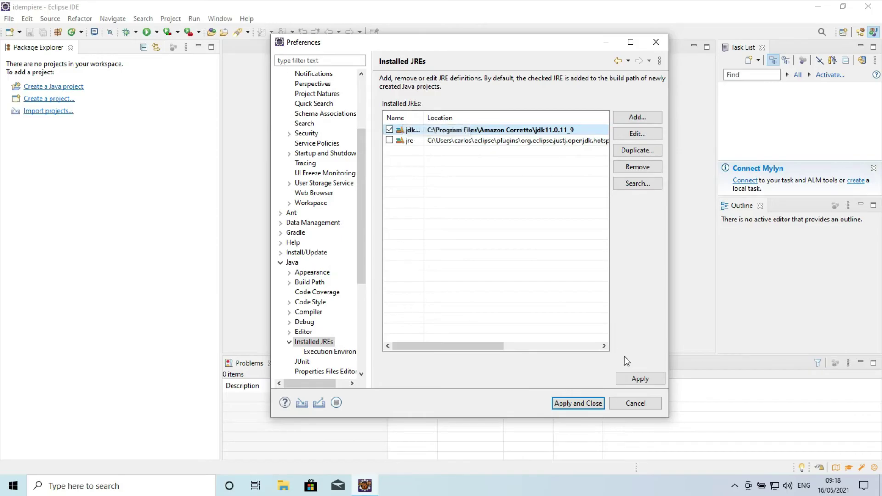
pyautogui.click(645, 379)
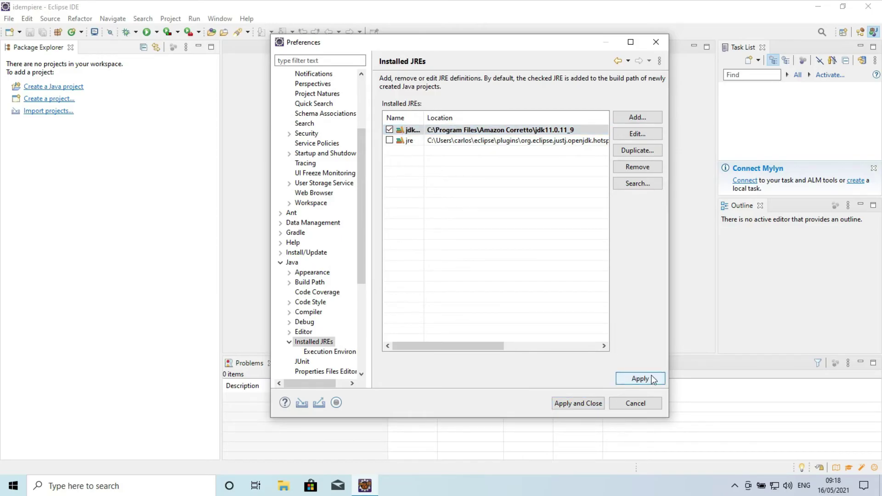
pyautogui.click(592, 402)
# Turn off automatic building for the workspace and check that the option is cleared
pyautogui.click(171, 18)
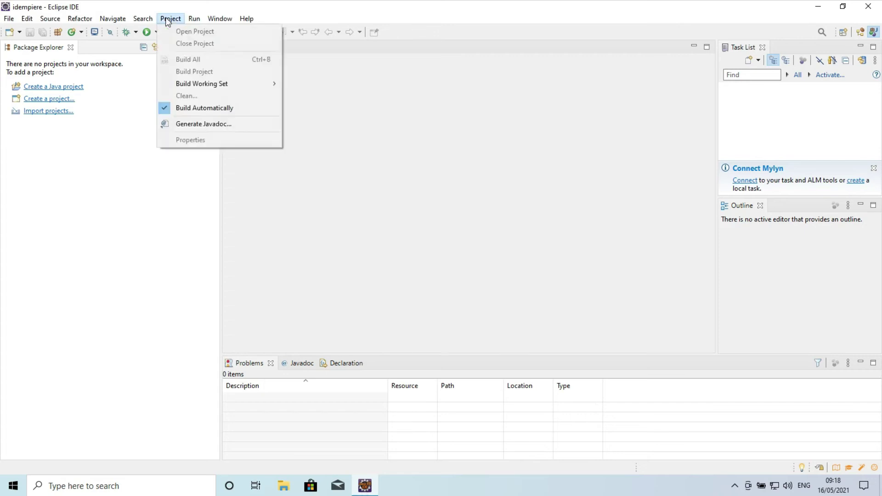
pyautogui.click(167, 108)
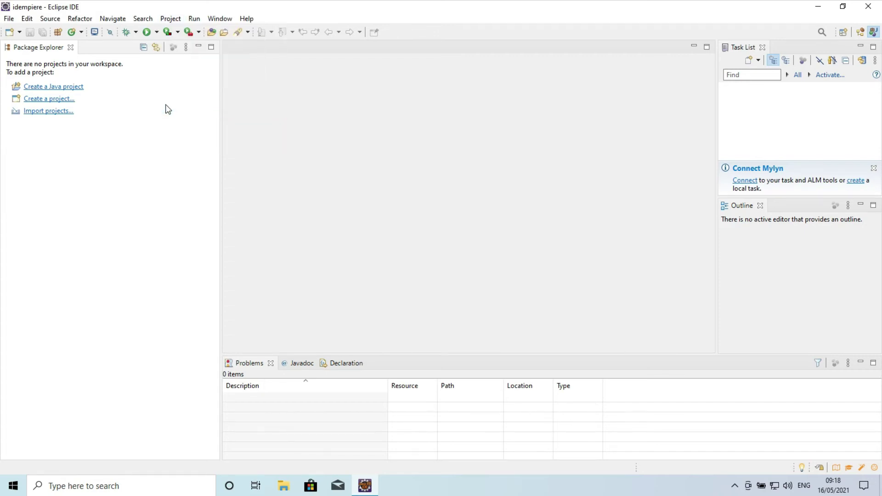
pyautogui.click(171, 18)
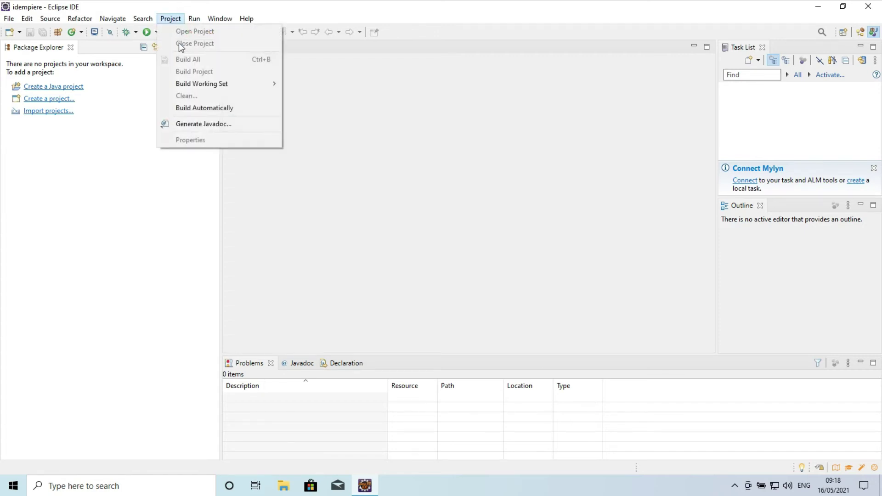
pyautogui.click(379, 235)
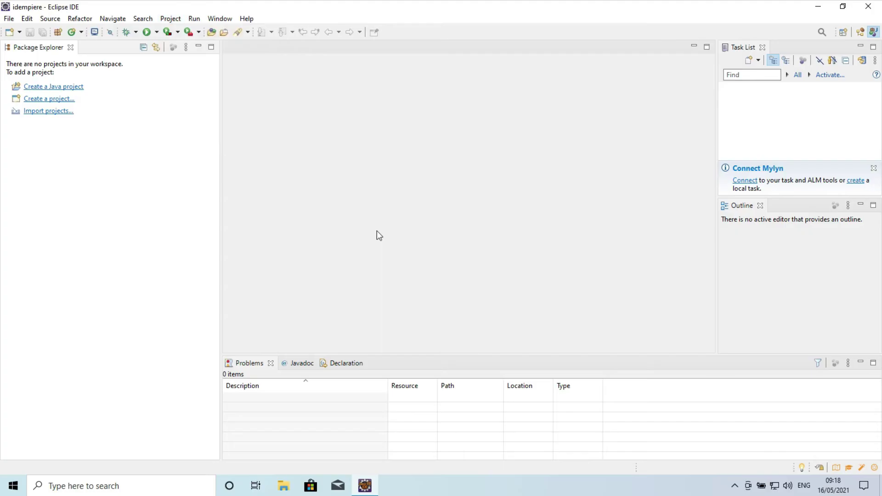
# Import all existing Maven projects from the idempiere root directory, adding them to the org.idempiere.main working set
pyautogui.click(44, 112)
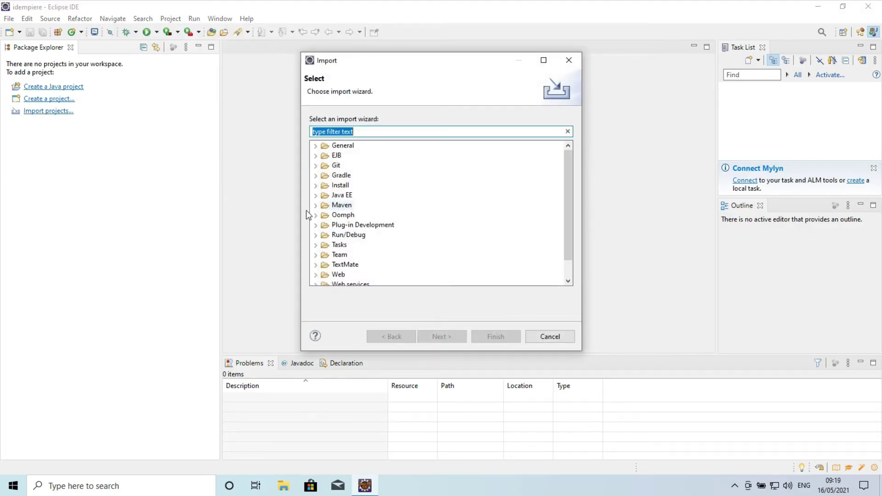
pyautogui.click(315, 206)
pyautogui.click(375, 225)
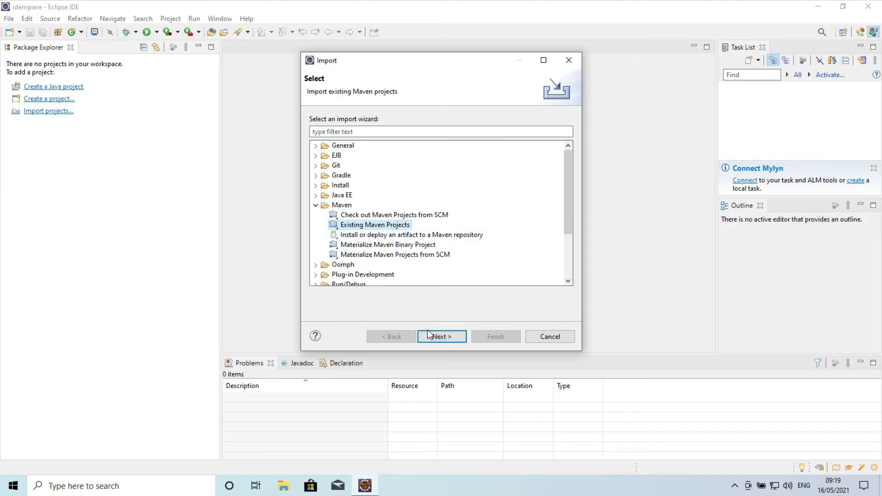
pyautogui.click(429, 336)
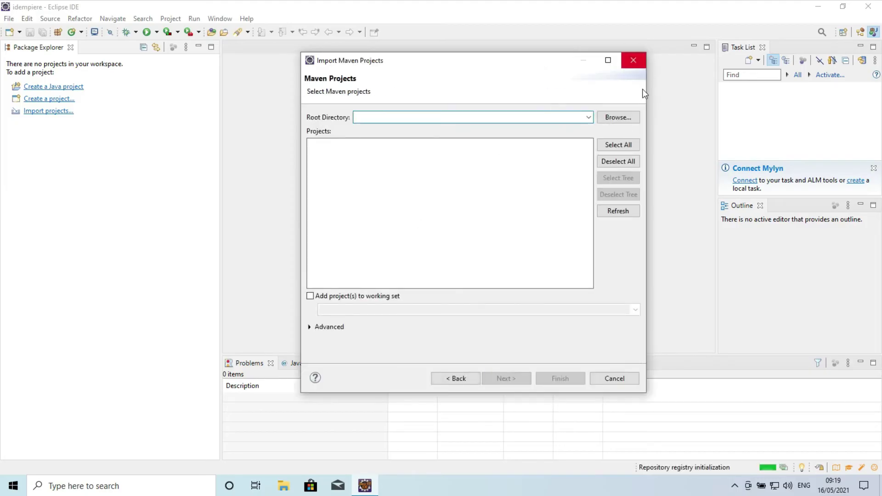
pyautogui.click(619, 118)
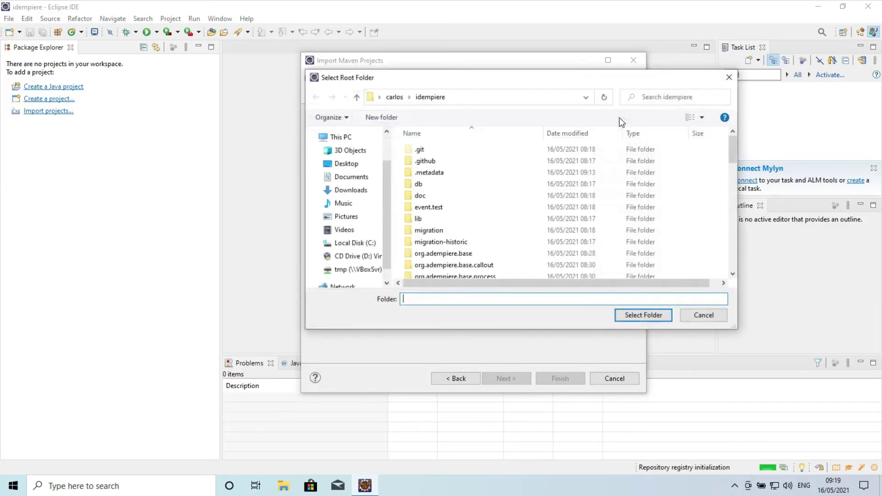
pyautogui.click(523, 98)
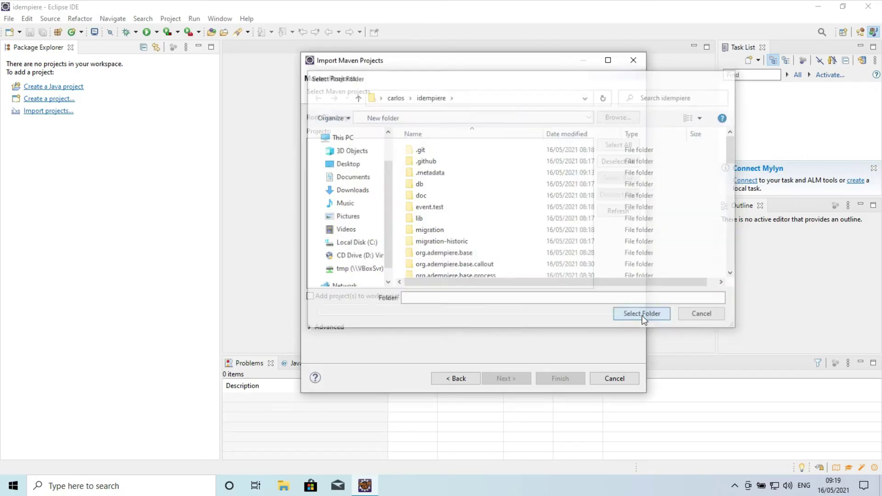
pyautogui.click(639, 315)
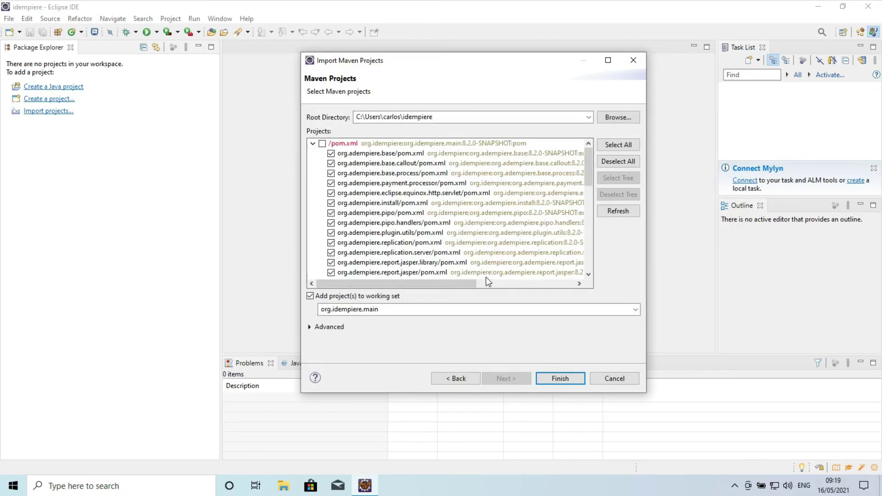
pyautogui.click(568, 380)
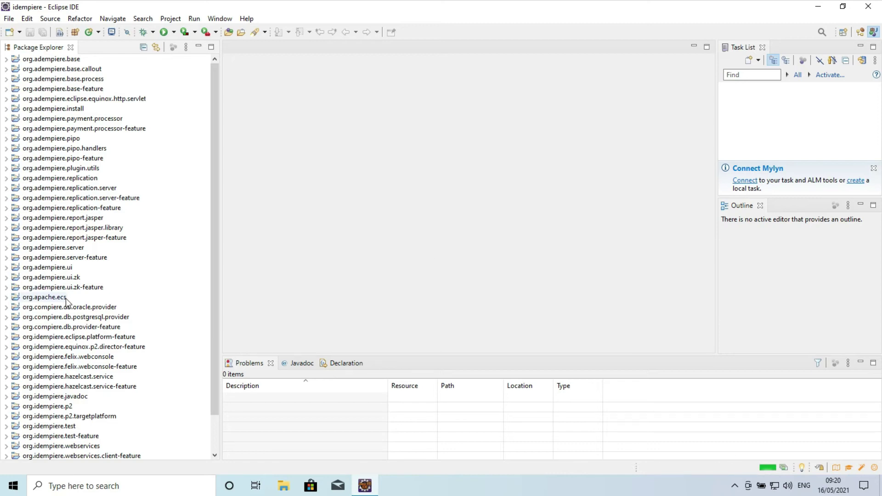
# Open org.idempiere.p2.targetplatform.target, follow its resolving progress, set it as the active target platform and close it
pyautogui.scroll(-2, 69, 298)
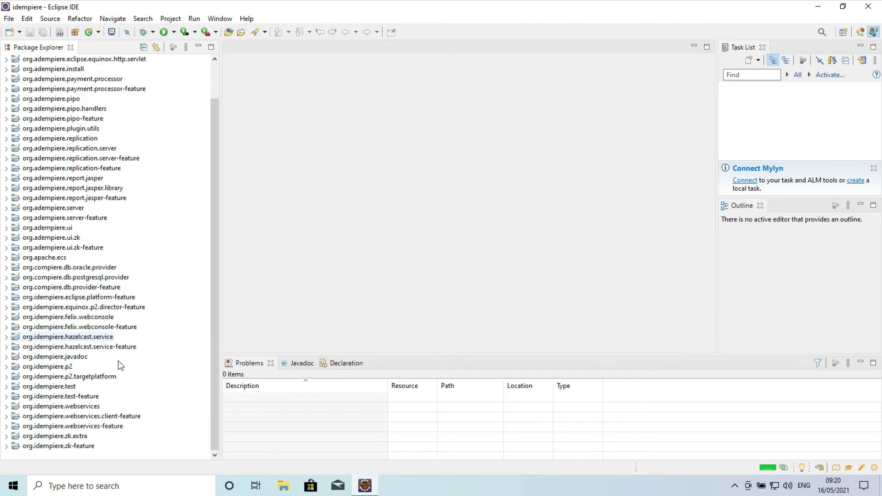
pyautogui.doubleClick(65, 377)
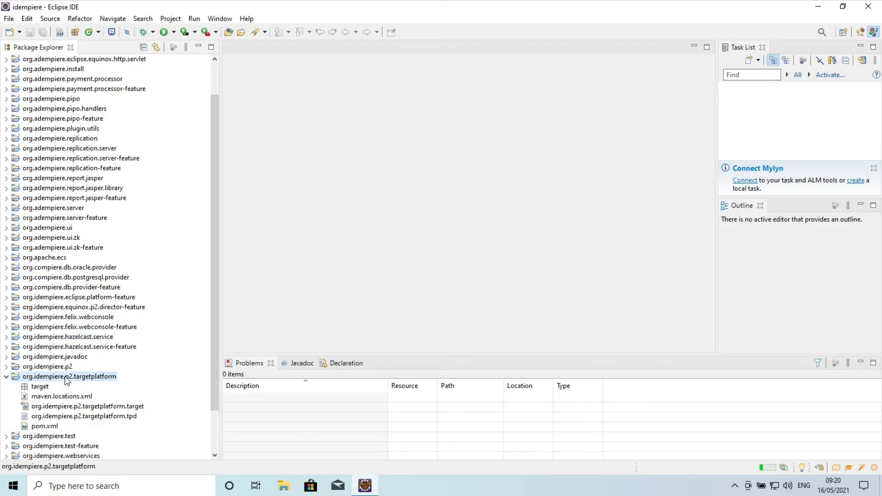
pyautogui.doubleClick(81, 407)
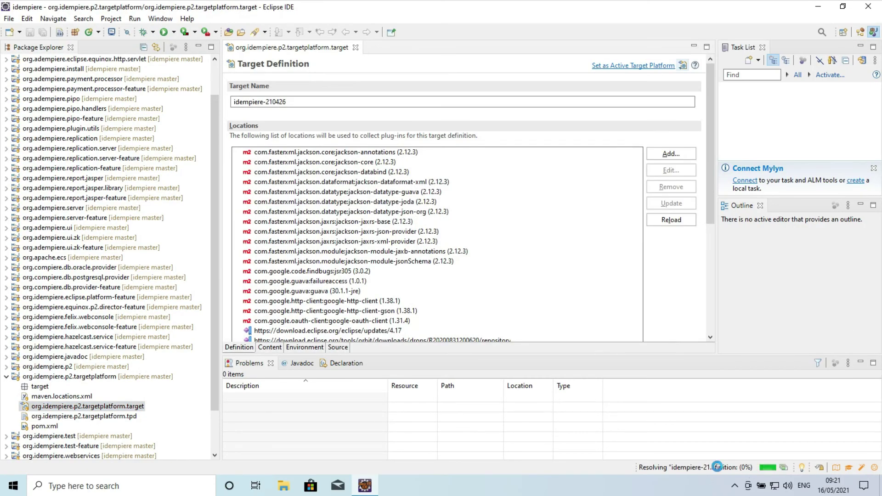
pyautogui.click(718, 467)
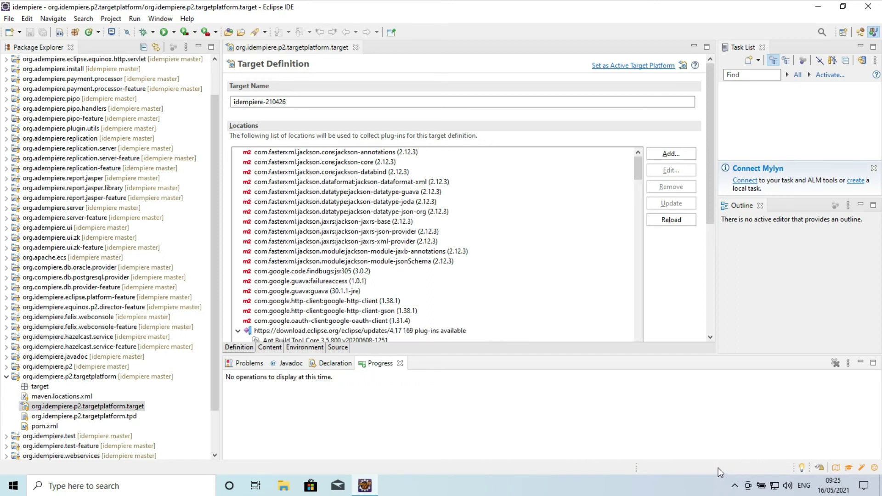
pyautogui.click(628, 65)
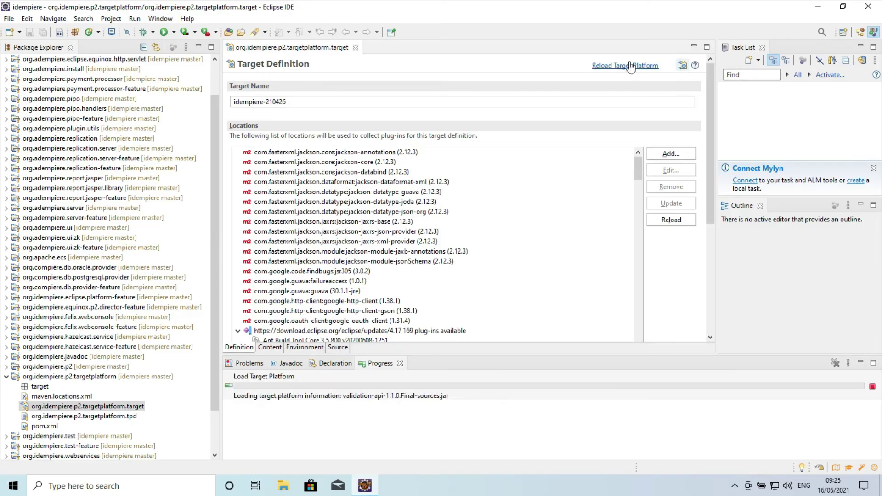
pyautogui.click(356, 47)
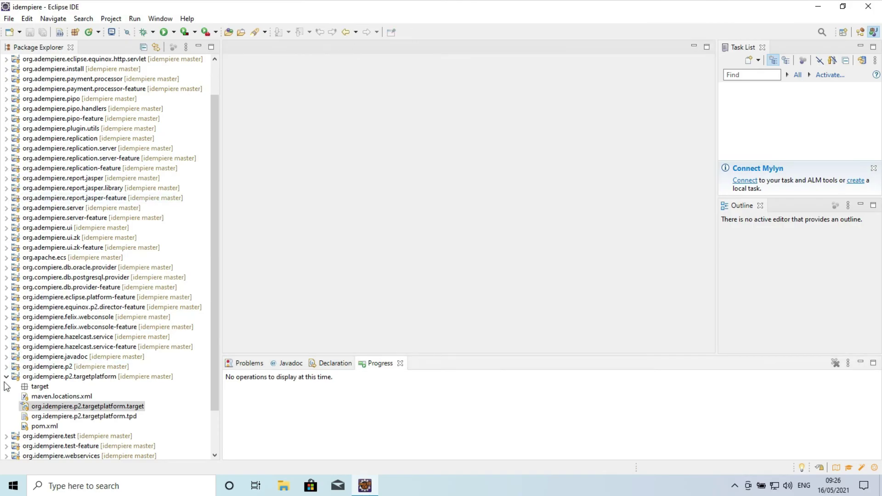
# Collapse the org.idempiere.p2.targetplatform project and turn automatic building back on
pyautogui.click(6, 377)
pyautogui.click(170, 18)
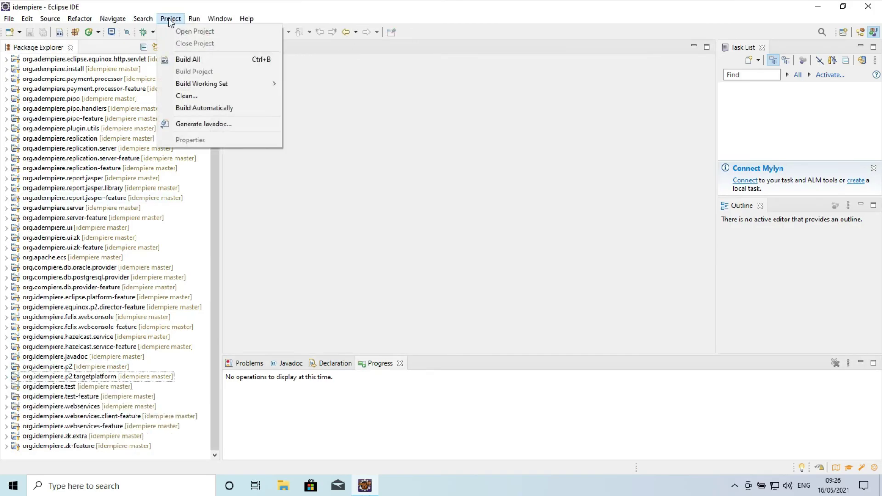
pyautogui.click(209, 108)
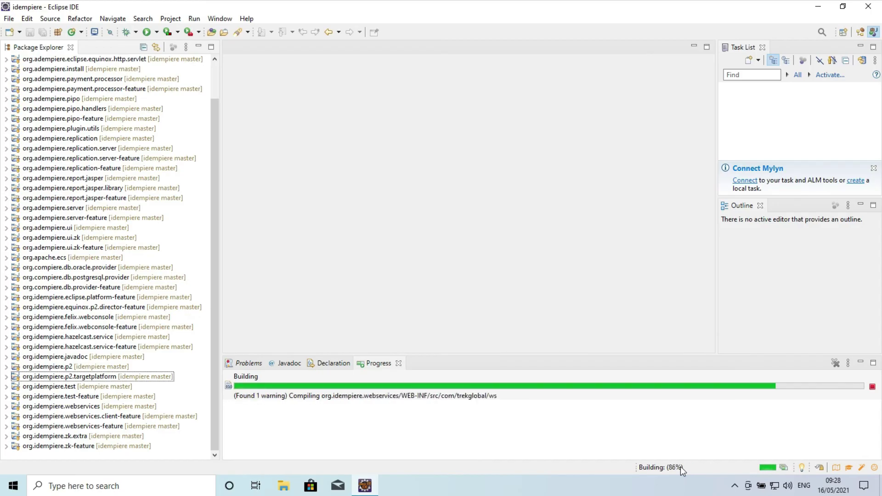
# Run the install.app configuration of the Eclipse Application type
pyautogui.click(156, 33)
pyautogui.click(177, 74)
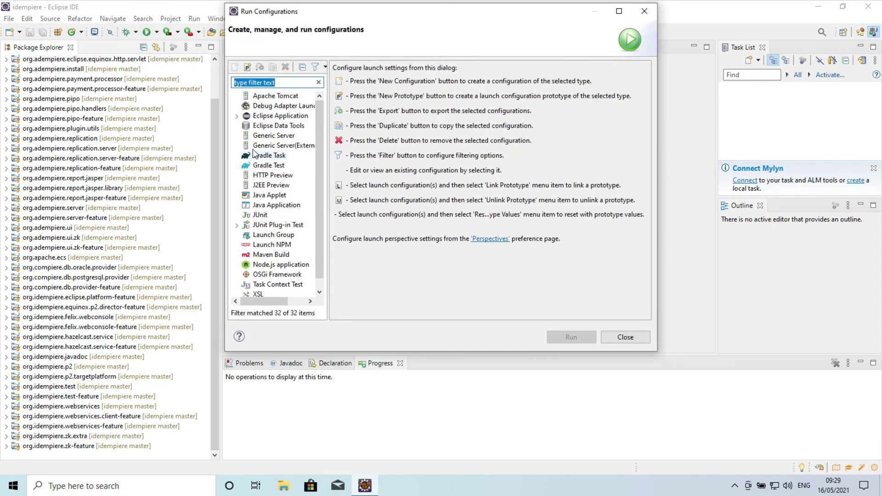
pyautogui.click(237, 116)
pyautogui.click(270, 129)
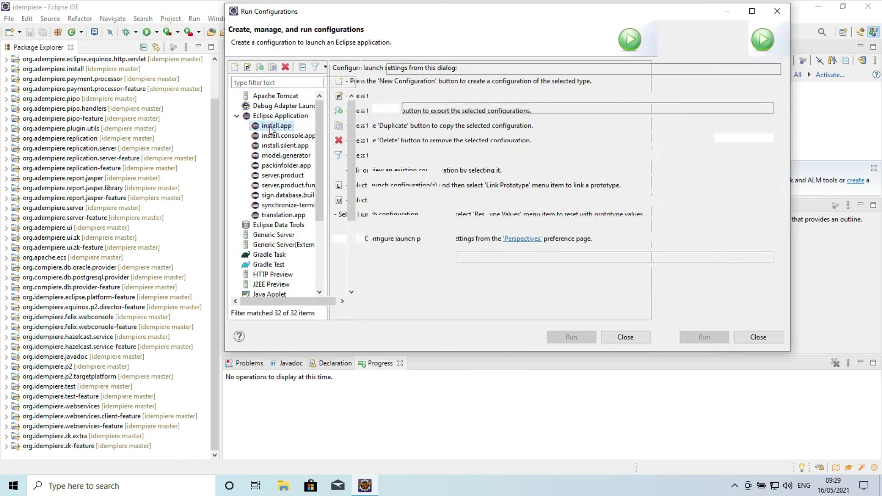
pyautogui.click(703, 338)
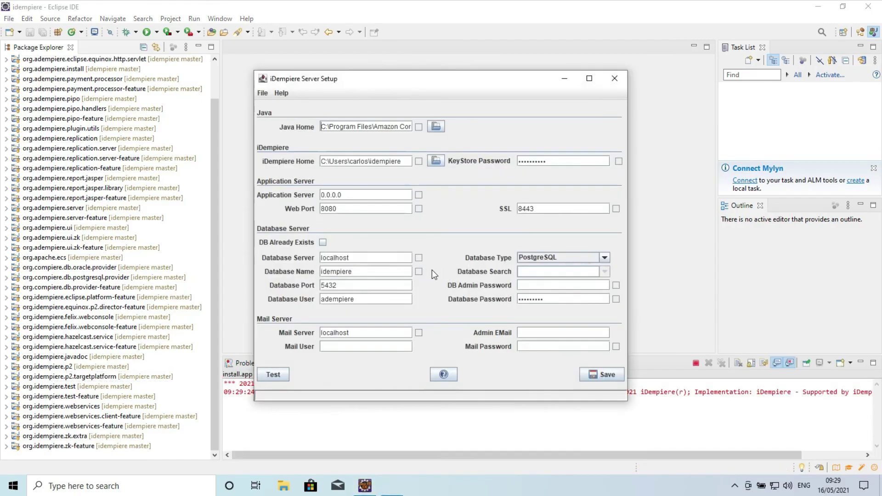
# Widen the iDempiere Server Setup window, fill in the DB Admin Password and save the server configuration
pyautogui.moveTo(253, 120); pyautogui.dragTo(62, 120)
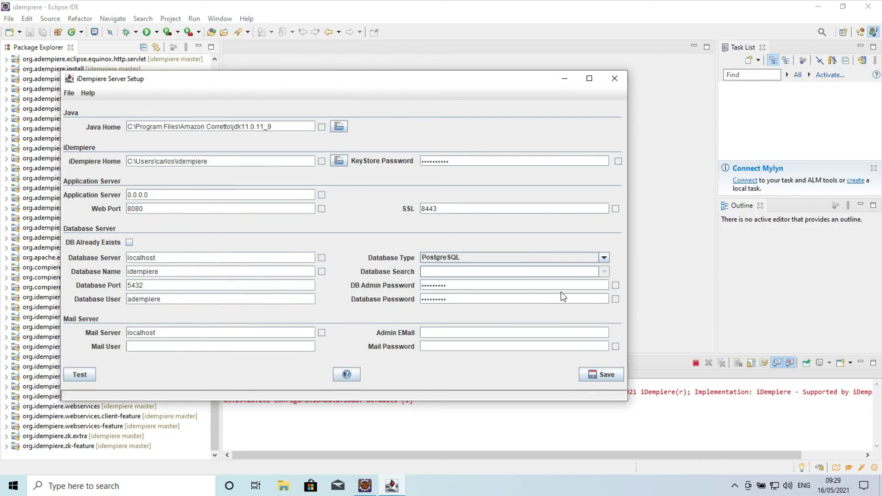
pyautogui.click(602, 376)
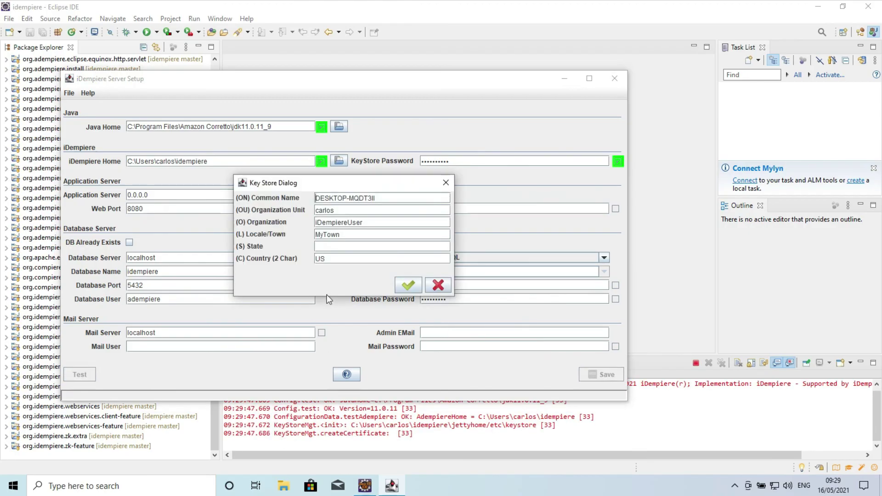
# Set the key store's town to Krefeld, state to NRW and country to DE, confirm, and allow OpenJDK firewall access on private networks
pyautogui.doubleClick(348, 233)
pyautogui.write('Krefeld')
pyautogui.press('Tab')
pyautogui.write('NRW')
pyautogui.press('Tab')
pyautogui.write('DE')
pyautogui.click(407, 286)
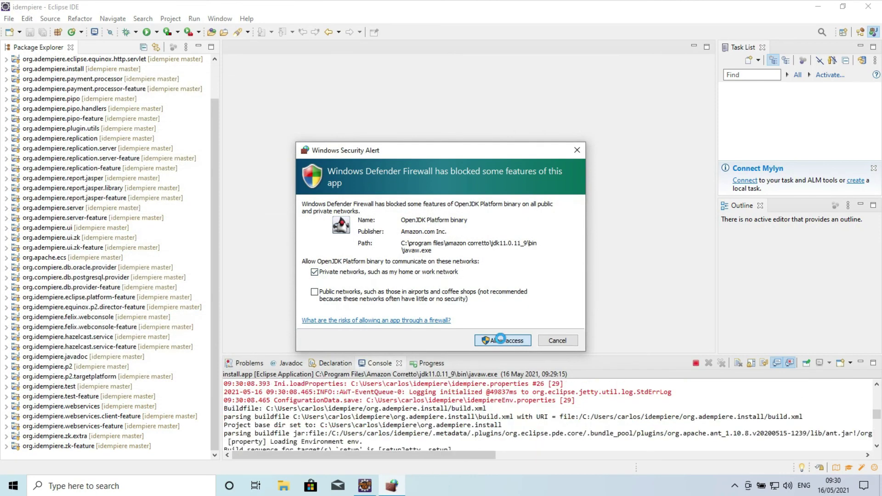
pyautogui.click(501, 340)
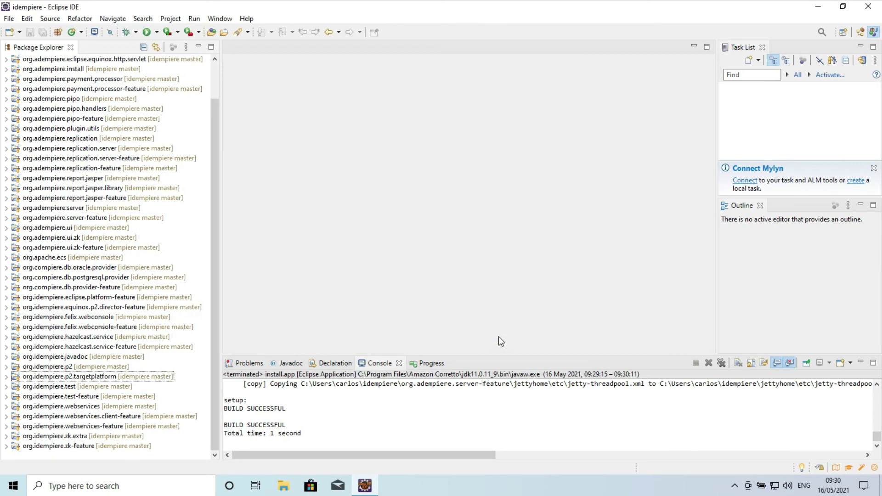
# Run install.app again to test and save the server configuration, and minimize the IDE to show the desktop
pyautogui.click(157, 32)
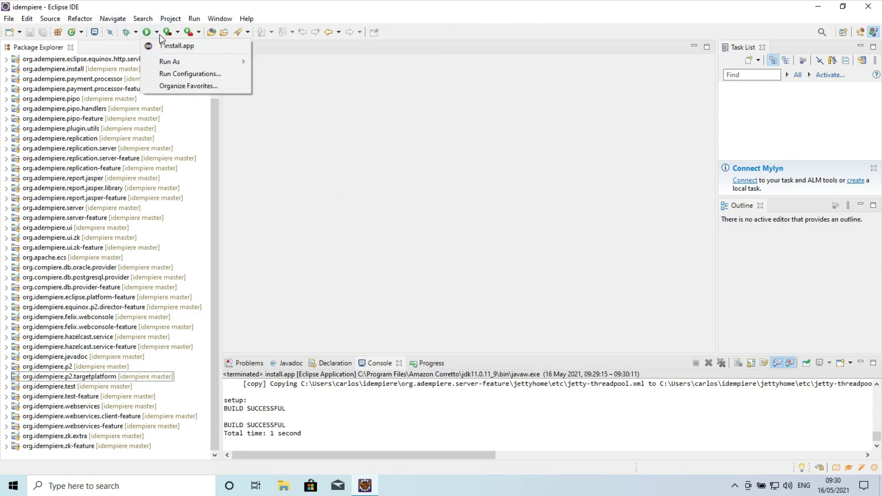
pyautogui.click(182, 46)
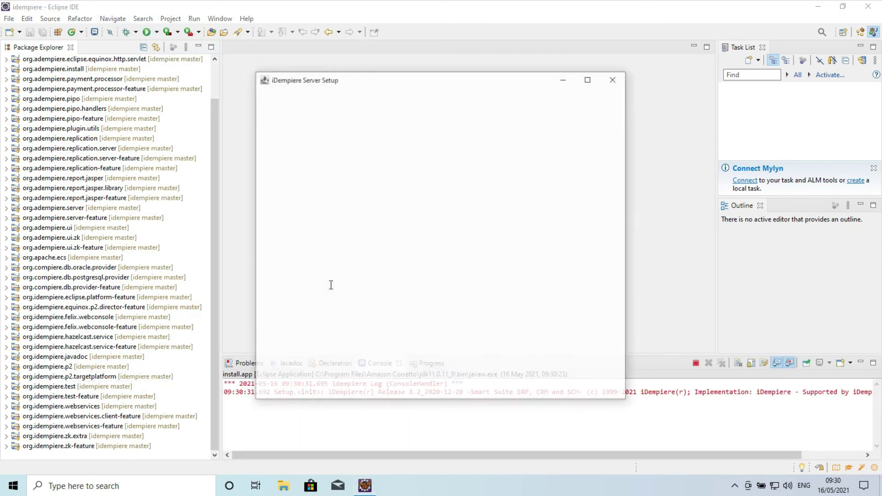
pyautogui.click(271, 375)
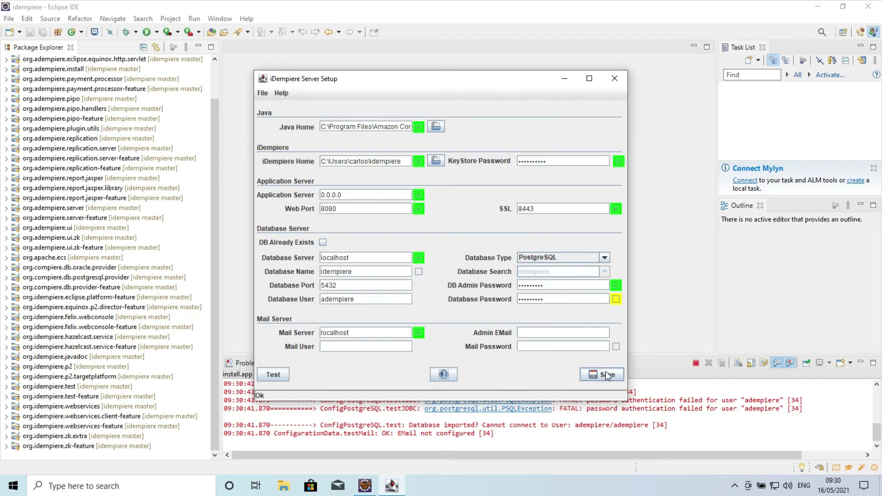
pyautogui.click(605, 374)
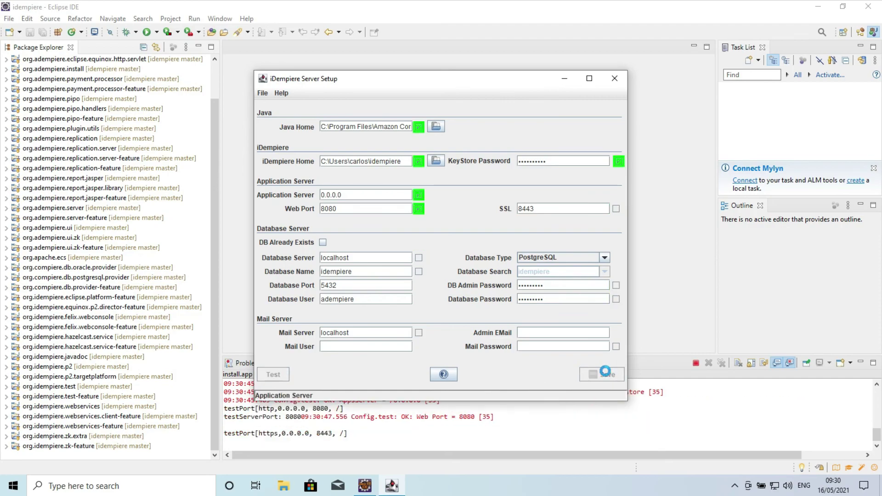
pyautogui.click(818, 7)
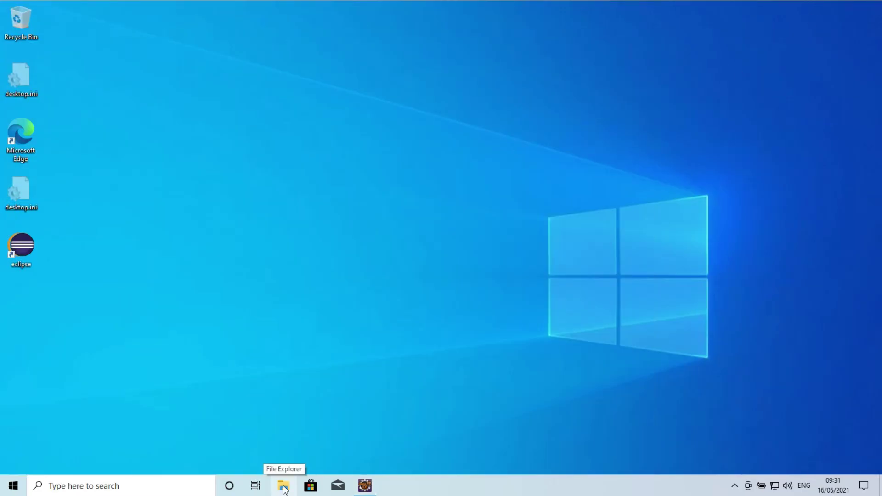